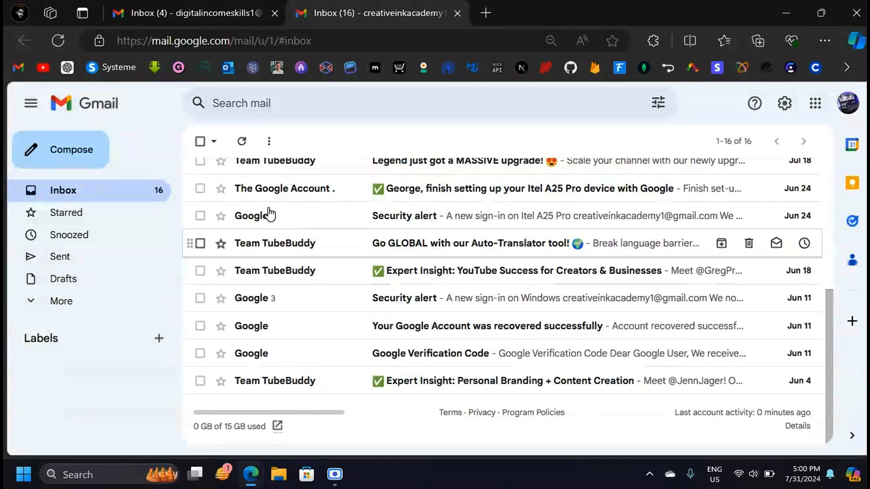
# Step: Start a filter for messages like the Jun 11 Google security alert conversation in the inbox
pyautogui.scroll(-5, 289, 198)
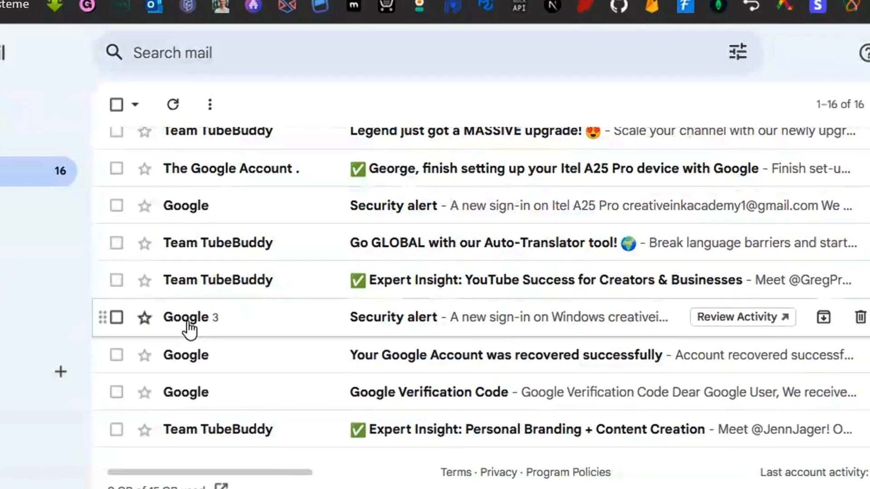
pyautogui.scroll(5, 152, 210)
pyautogui.scroll(-5, 152, 211)
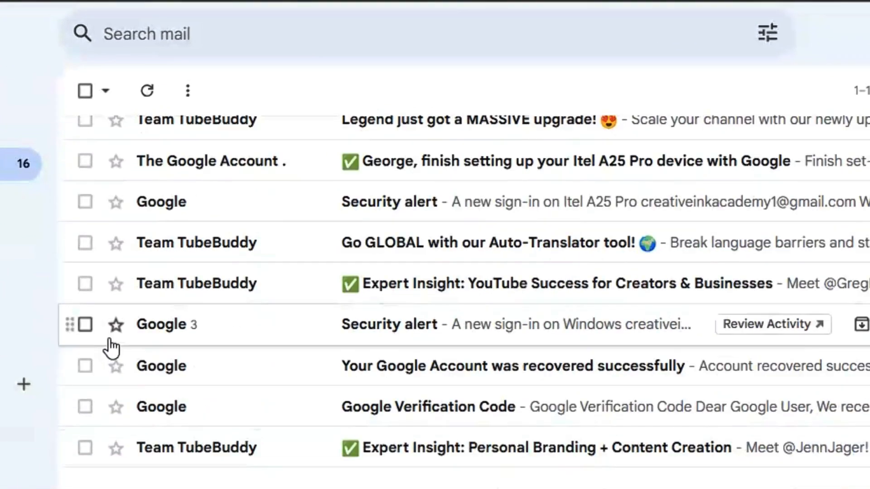
pyautogui.click(86, 326)
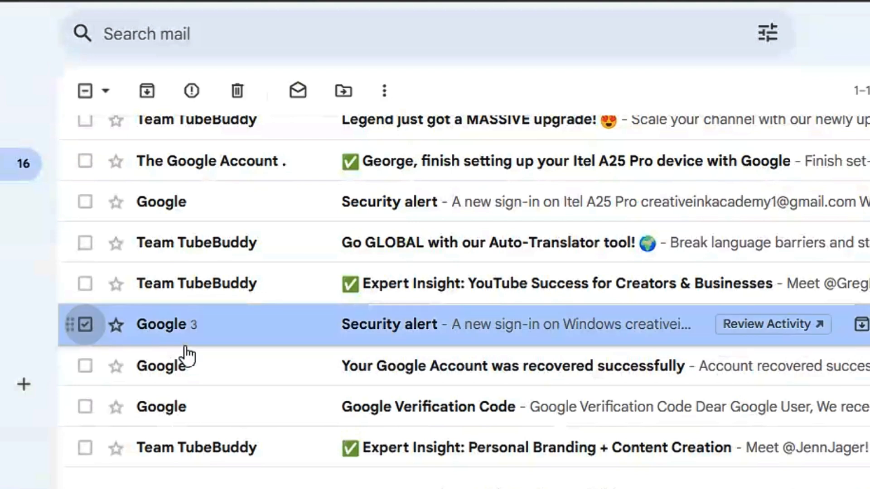
pyautogui.click(385, 94)
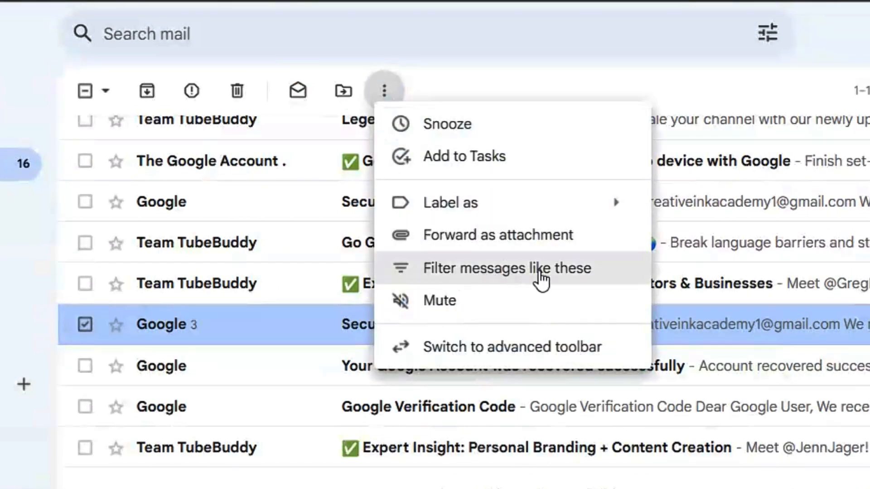
pyautogui.click(549, 276)
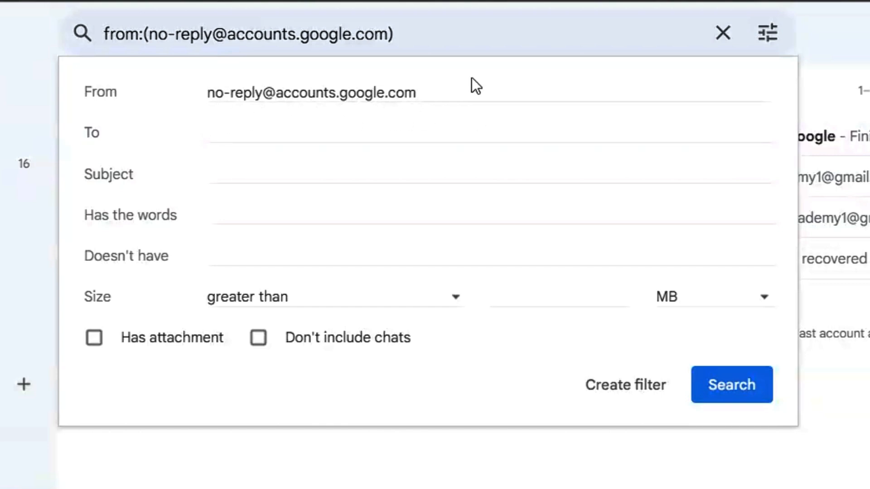
# Step: Replace the filter's sender criterion with Google and proceed to the filter's actions
pyautogui.doubleClick(209, 92)
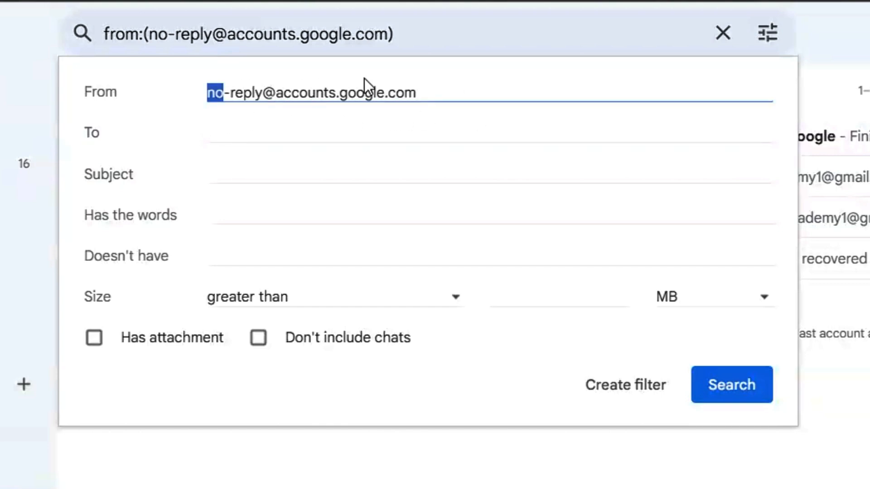
pyautogui.moveTo(364, 78); pyautogui.dragTo(639, 67)
pyautogui.write('Google')
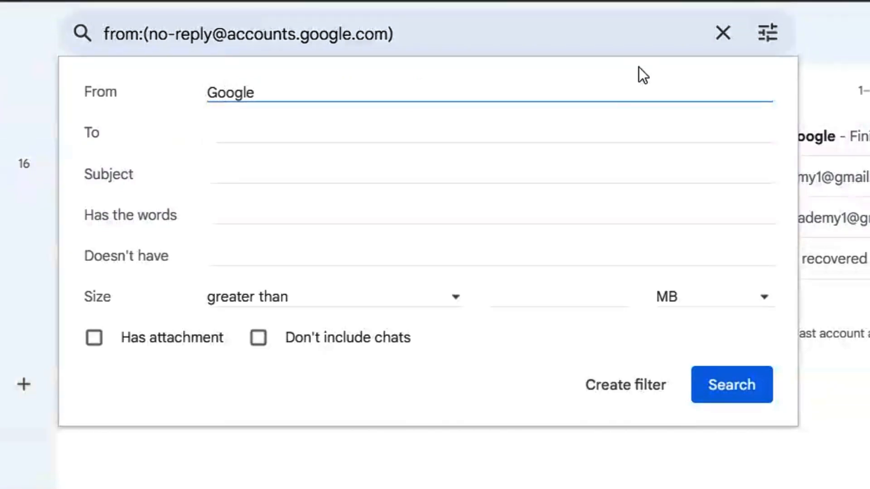
pyautogui.click(428, 405)
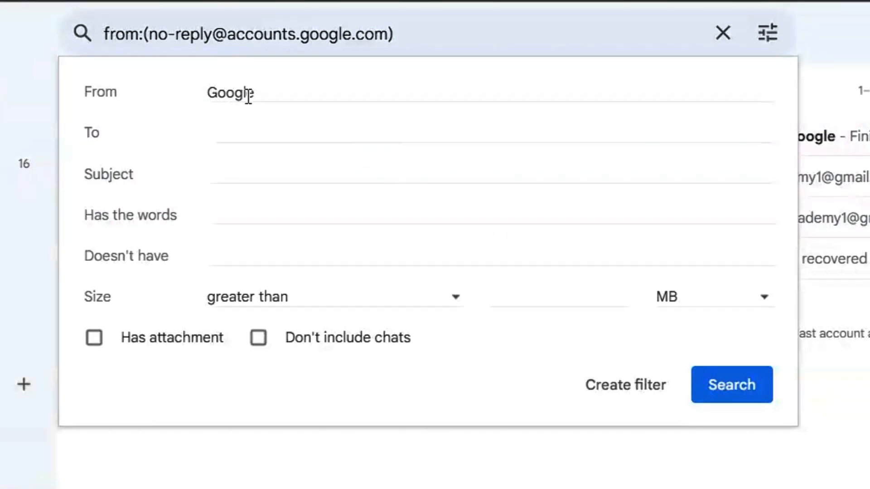
pyautogui.click(637, 385)
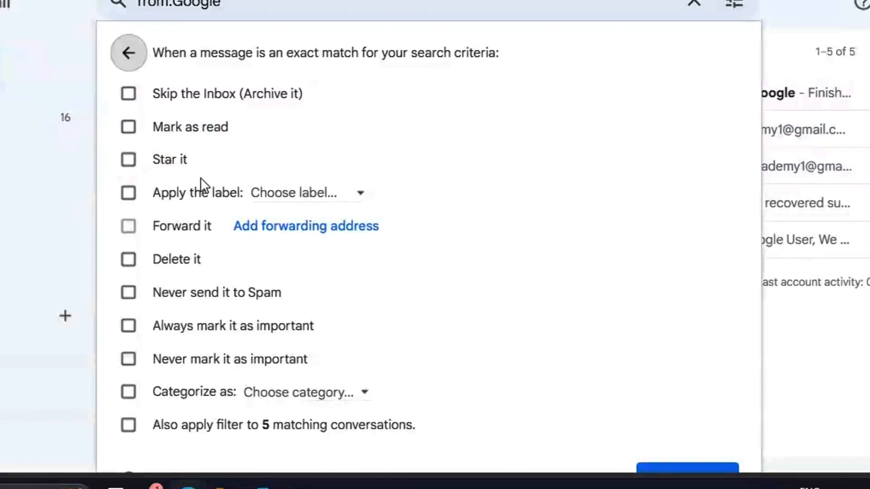
# Step: Create a new label named Google and have the filter apply it to matching messages
pyautogui.click(293, 194)
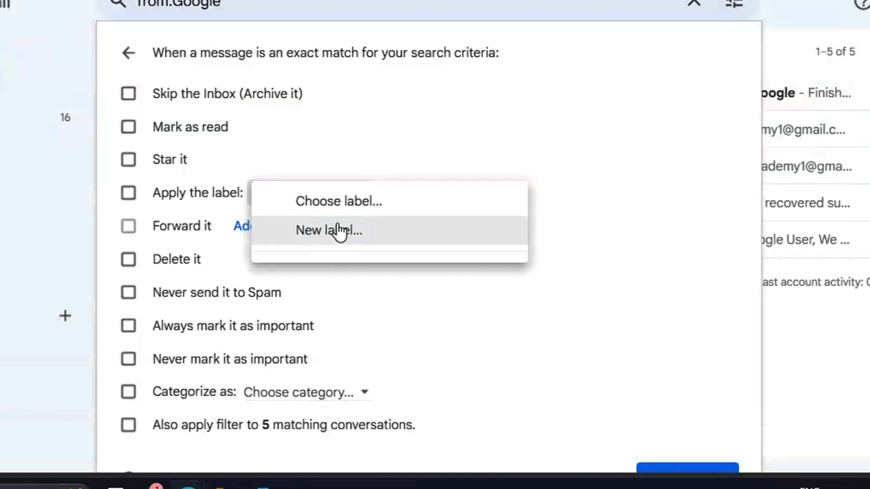
pyautogui.click(366, 237)
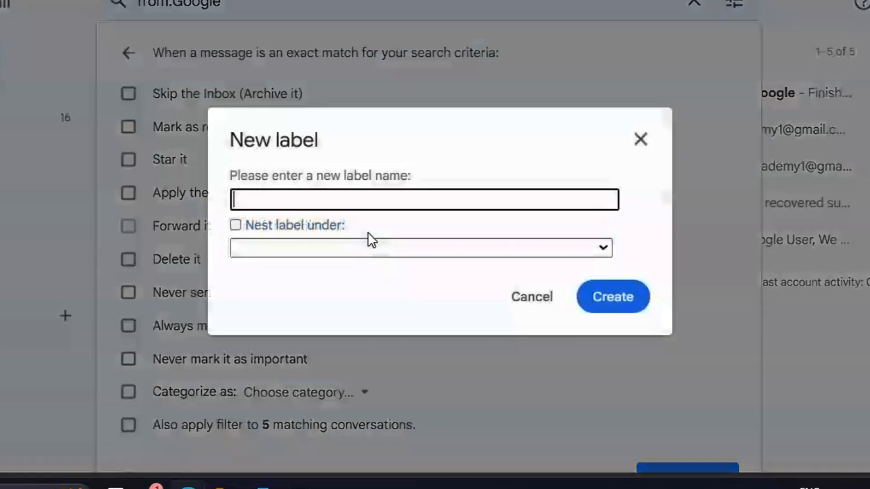
pyautogui.write('Google')
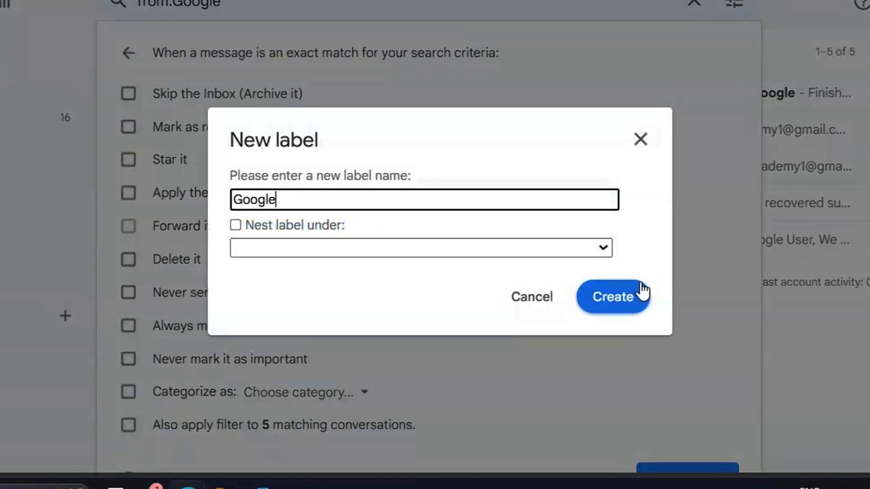
pyautogui.click(633, 307)
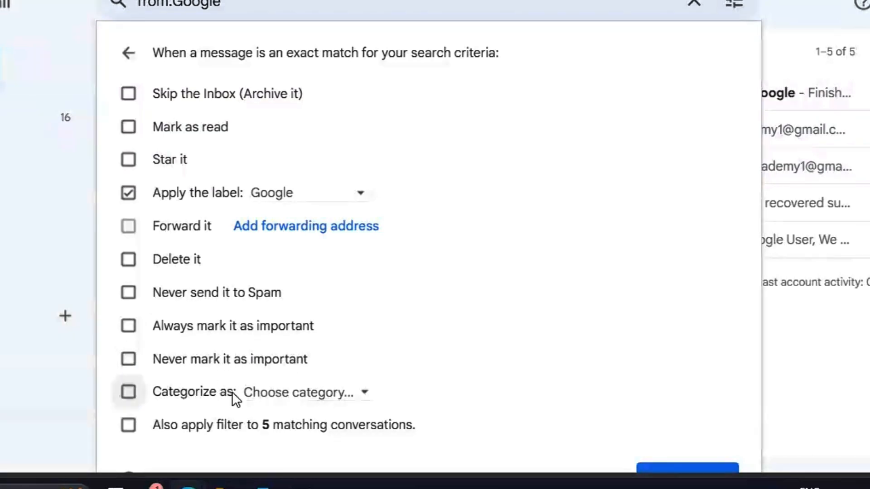
# Step: Look through the categories the filter could assign, without choosing one
pyautogui.click(298, 398)
pyautogui.scroll(-3, 320, 406)
pyautogui.scroll(3, 318, 415)
pyautogui.scroll(-3, 320, 419)
pyautogui.scroll(3, 336, 421)
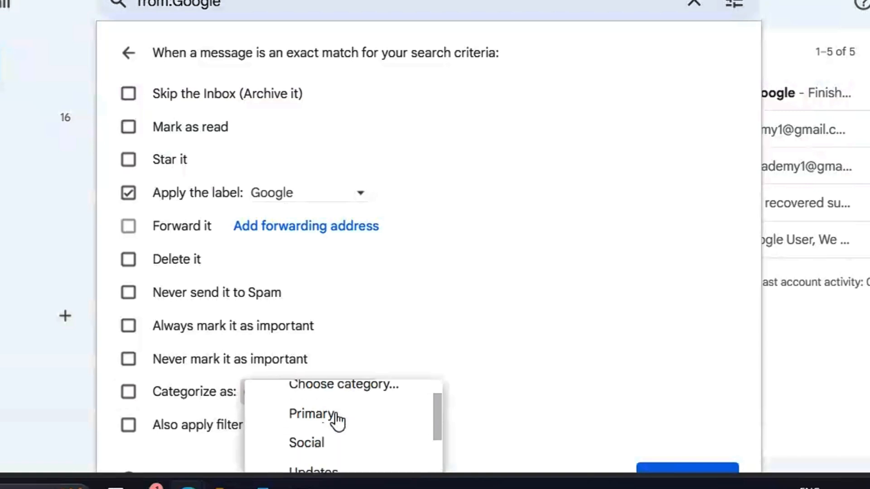
pyautogui.scroll(-3, 342, 437)
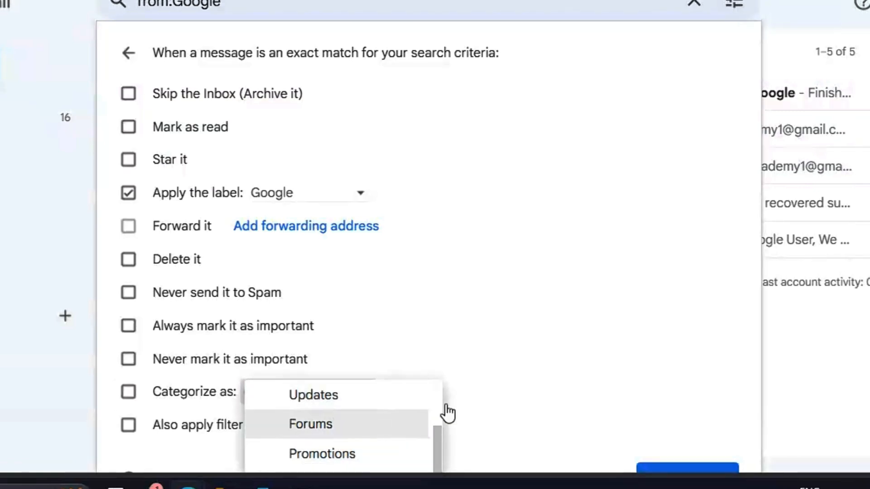
pyautogui.click(181, 389)
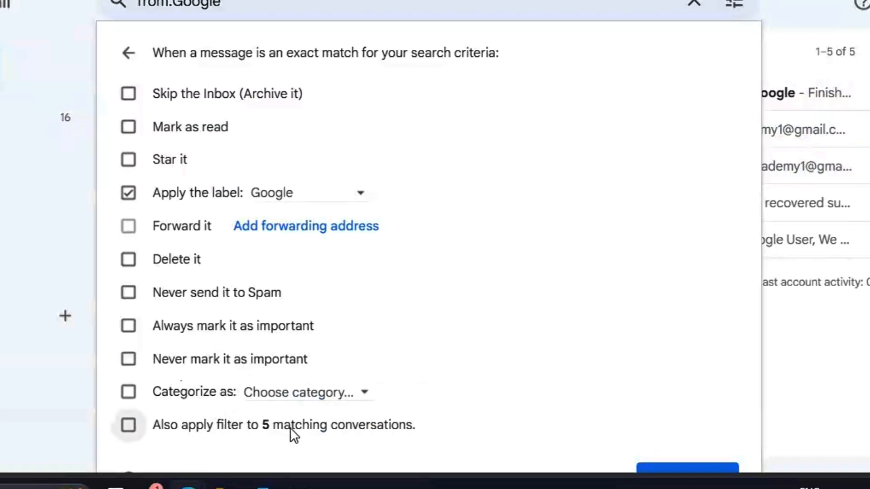
# Step: Have the filter mark messages as read and also cover existing matching conversations, and create it
pyautogui.click(128, 426)
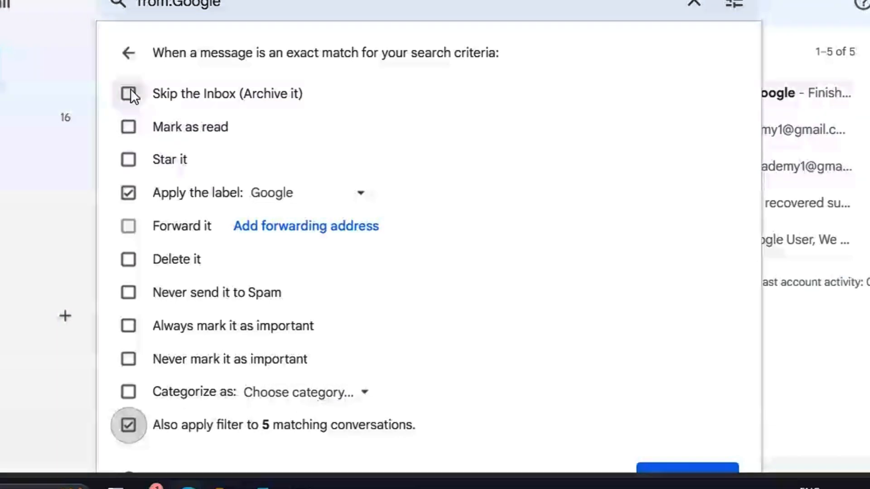
pyautogui.click(128, 126)
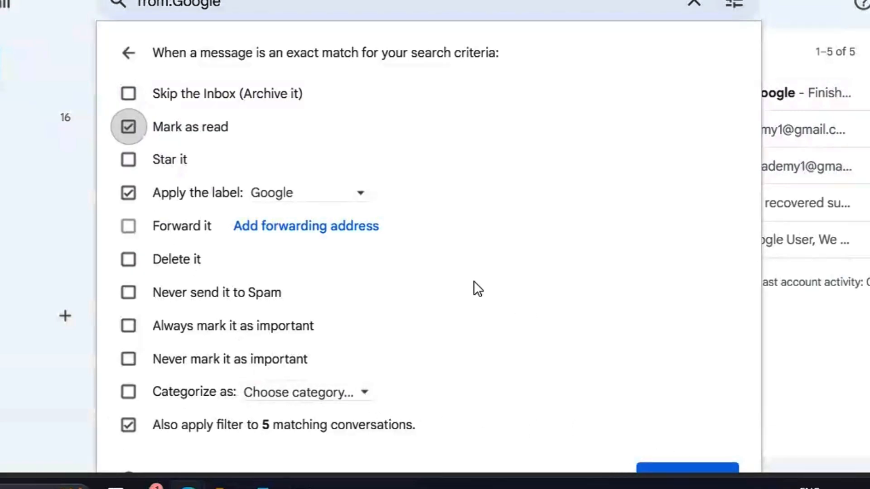
pyautogui.hotkey('ctrl', '-')
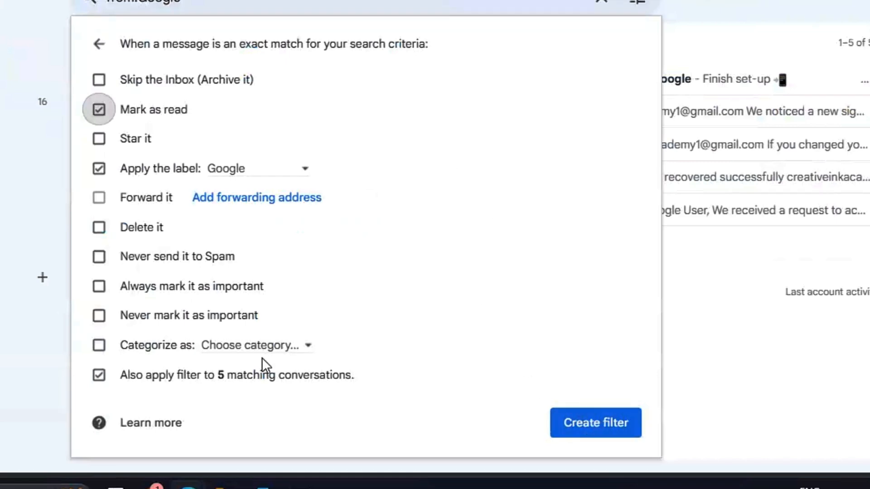
pyautogui.click(584, 425)
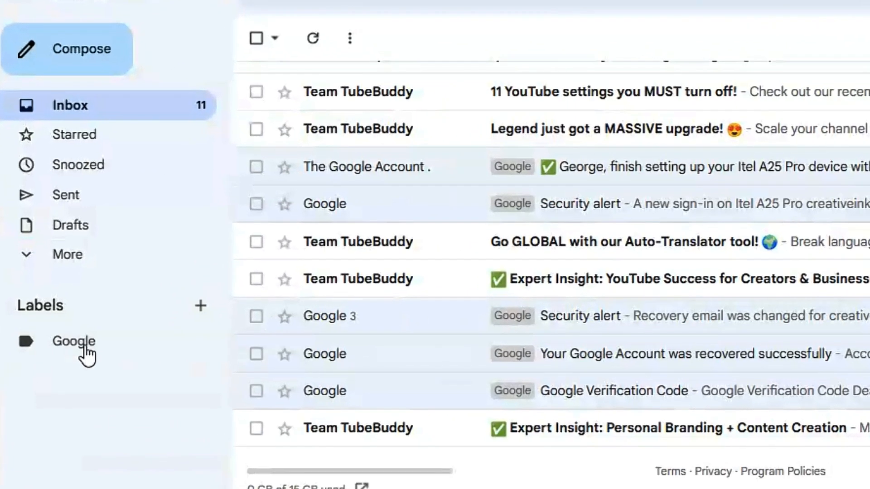
# Step: View the messages under the Google label and return to the inbox
pyautogui.click(84, 347)
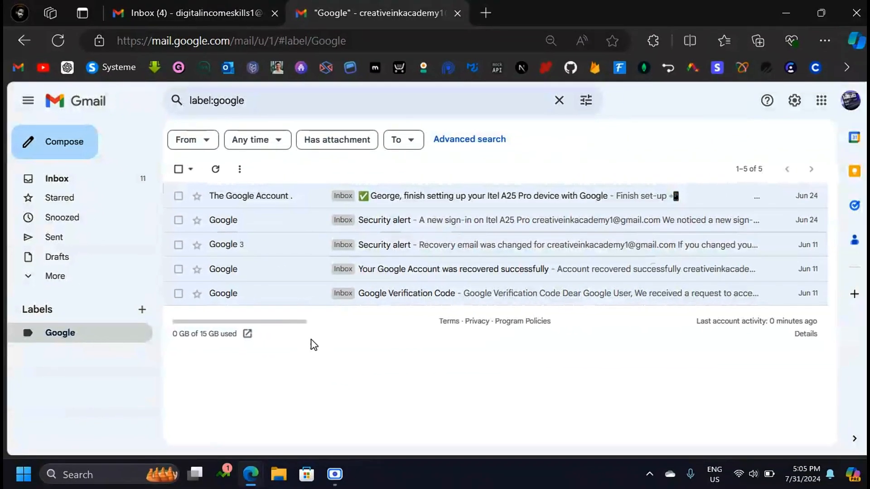
pyautogui.click(61, 181)
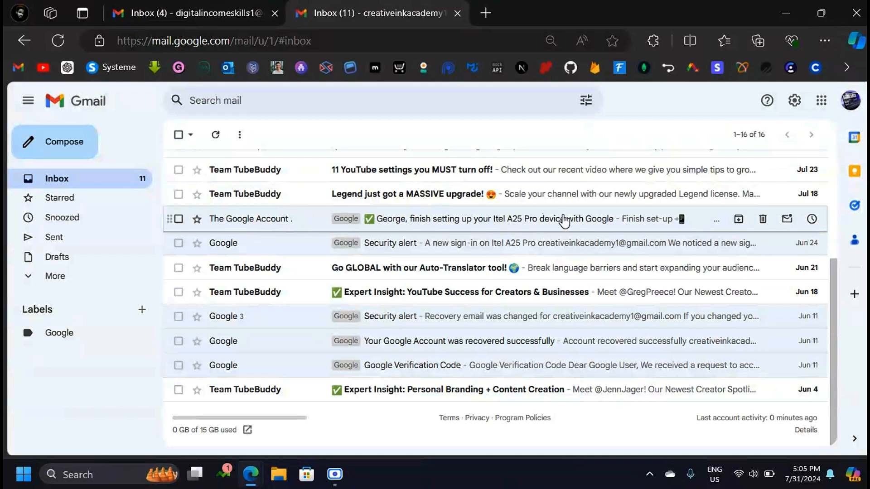
# Step: Open the Google sender filter for editing from the full settings and continue to its actions, keeping its criteria
pyautogui.click(793, 106)
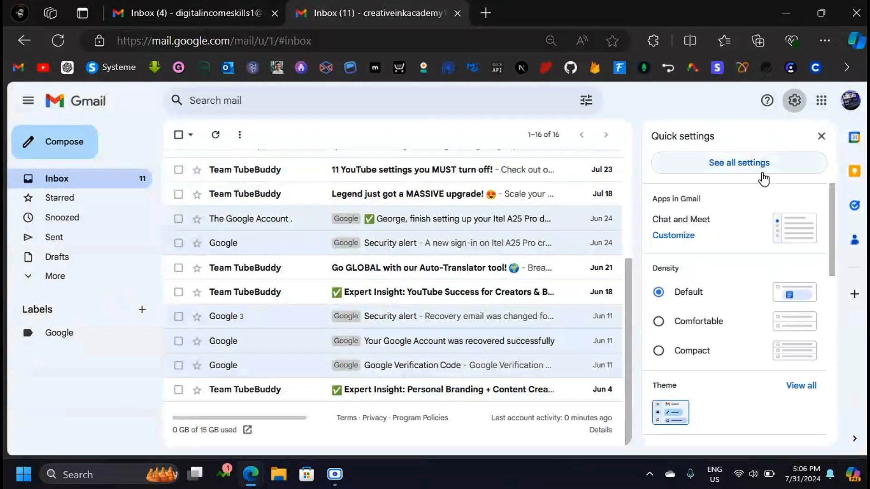
pyautogui.click(722, 170)
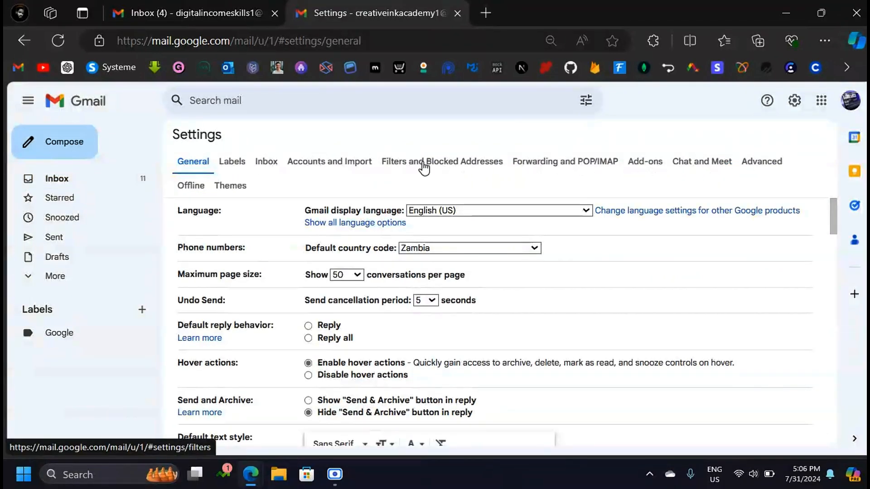
pyautogui.click(446, 165)
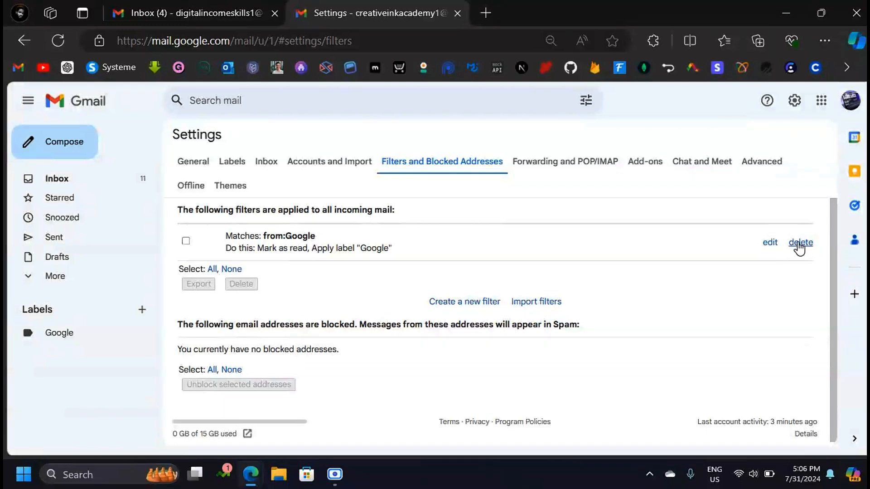
pyautogui.click(770, 245)
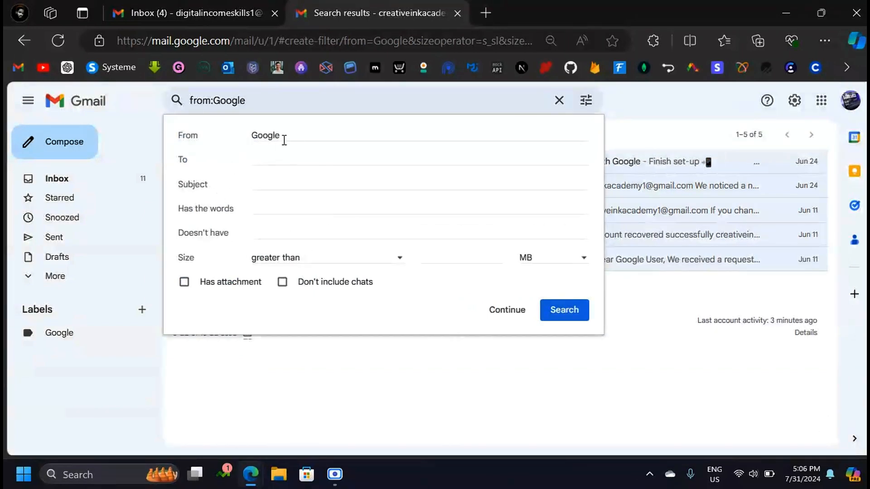
pyautogui.doubleClick(261, 133)
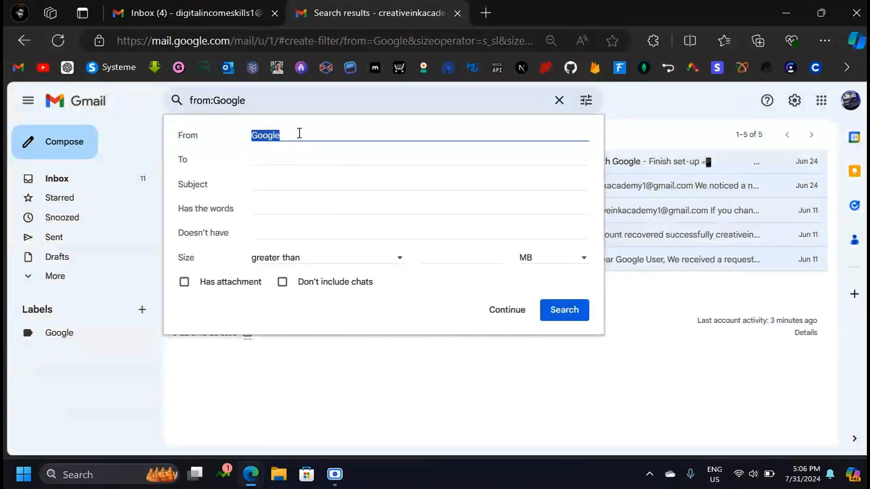
pyautogui.click(410, 304)
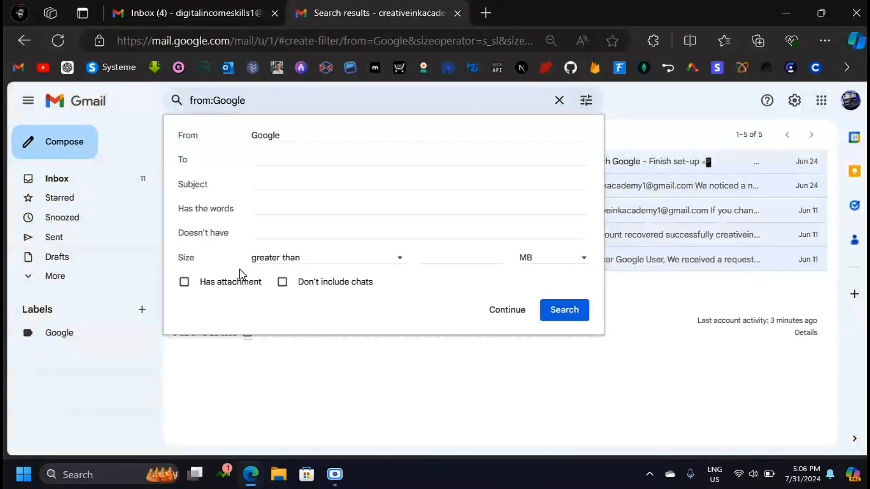
pyautogui.click(509, 313)
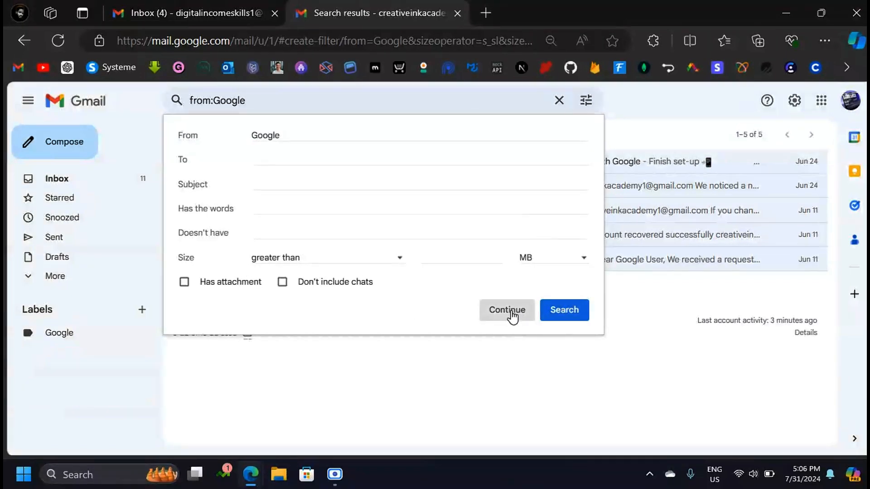
# Step: Update the filter to delete messages instead of marking them as read, including existing matching conversations, and confirm
pyautogui.click(184, 273)
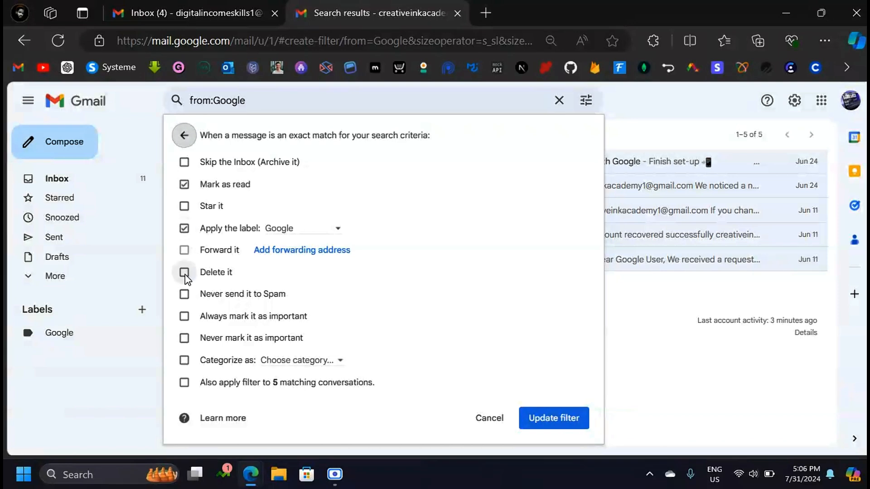
pyautogui.click(184, 184)
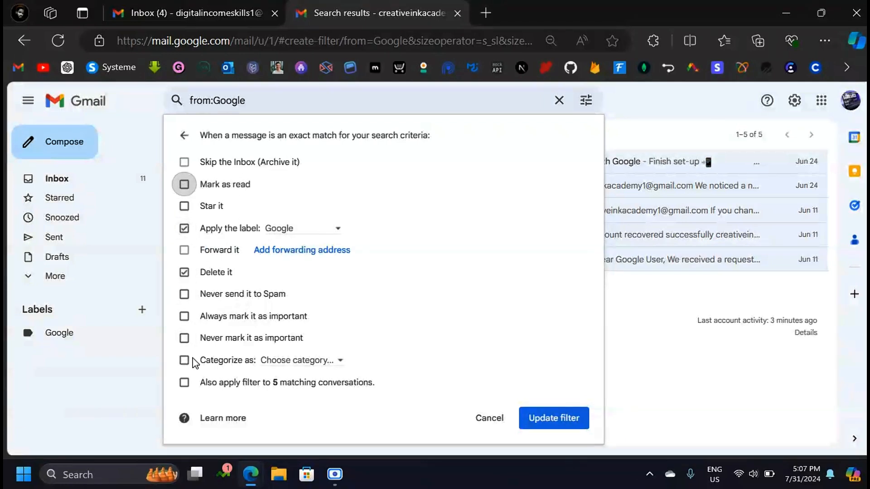
pyautogui.click(184, 383)
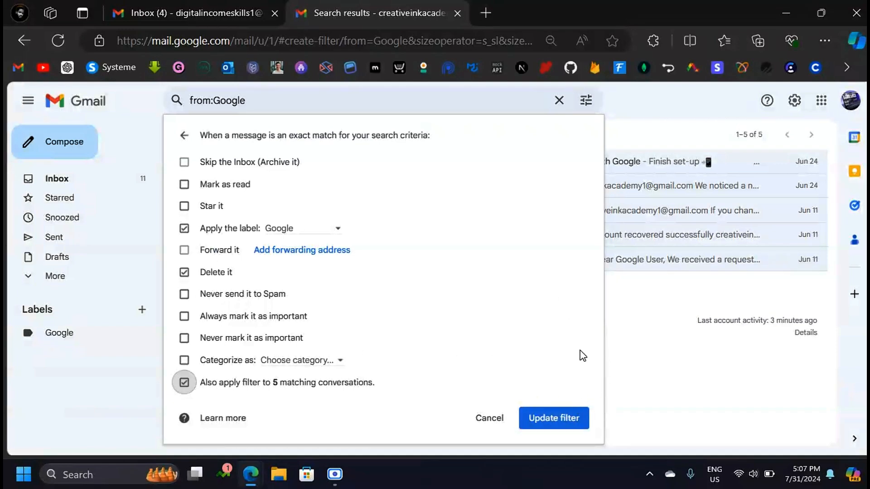
pyautogui.click(546, 417)
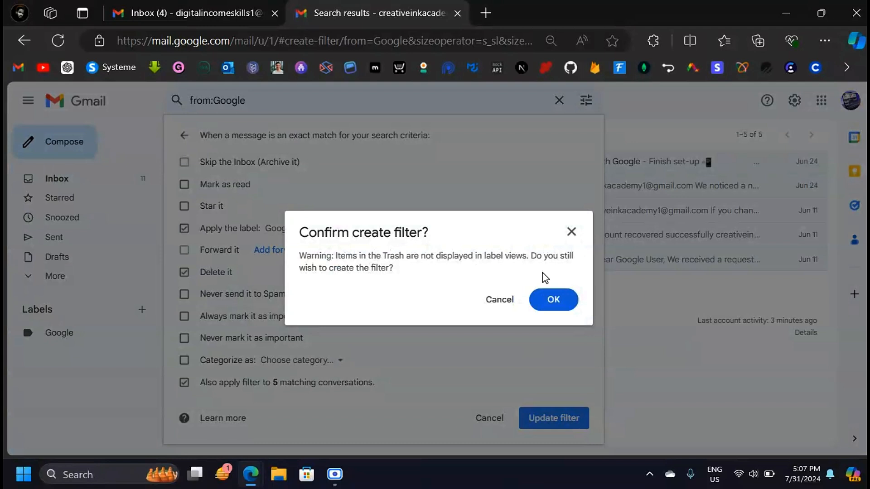
pyautogui.click(560, 300)
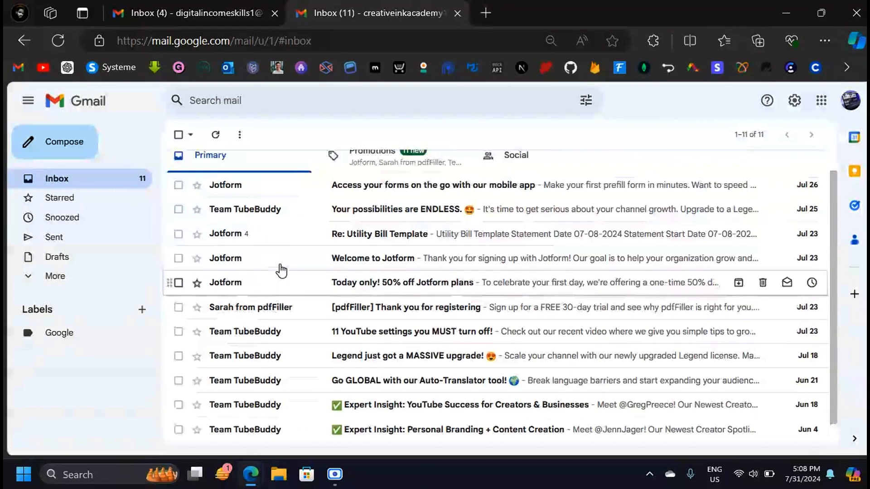
# Step: Search the mailbox for "Team"
pyautogui.scroll(2, 281, 272)
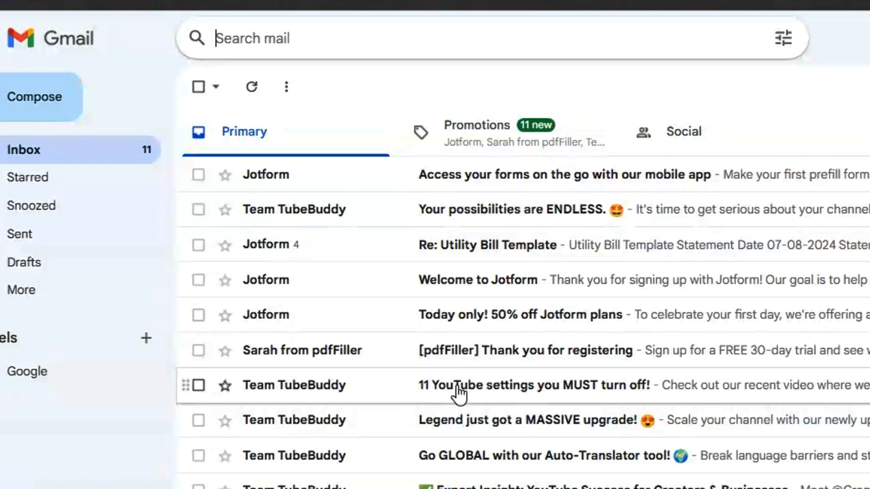
pyautogui.click(354, 38)
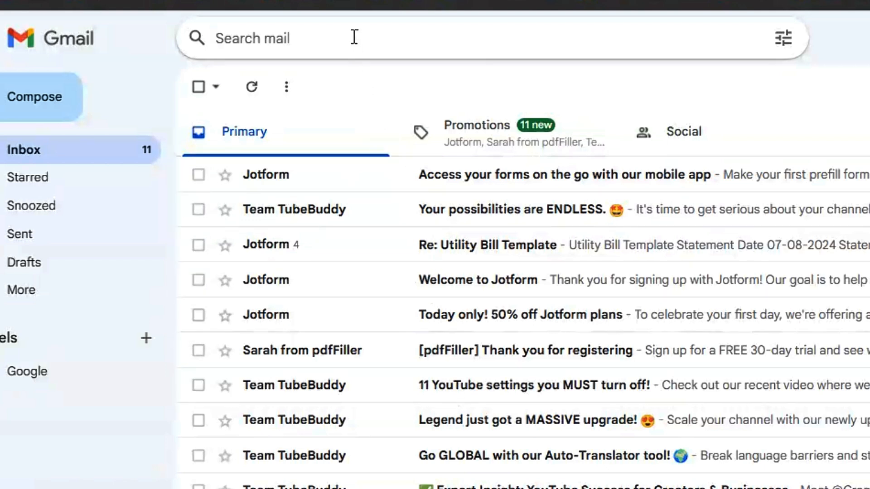
pyautogui.write('Tea')
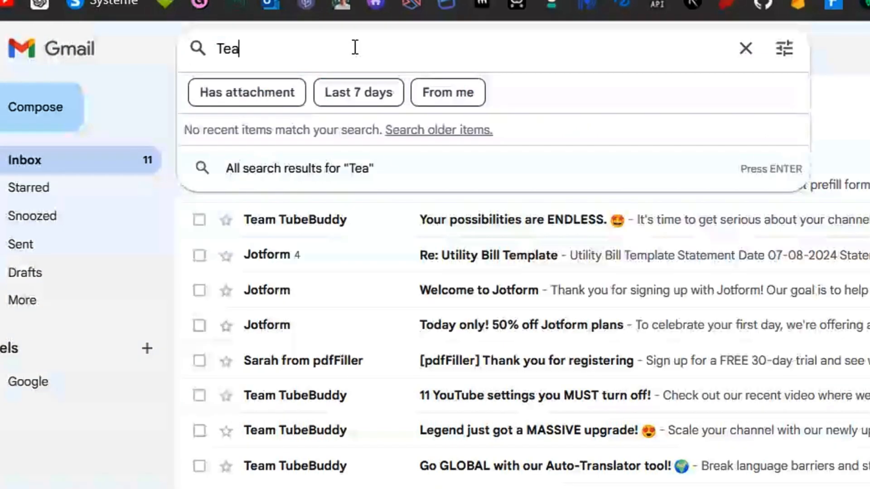
pyautogui.write('m')
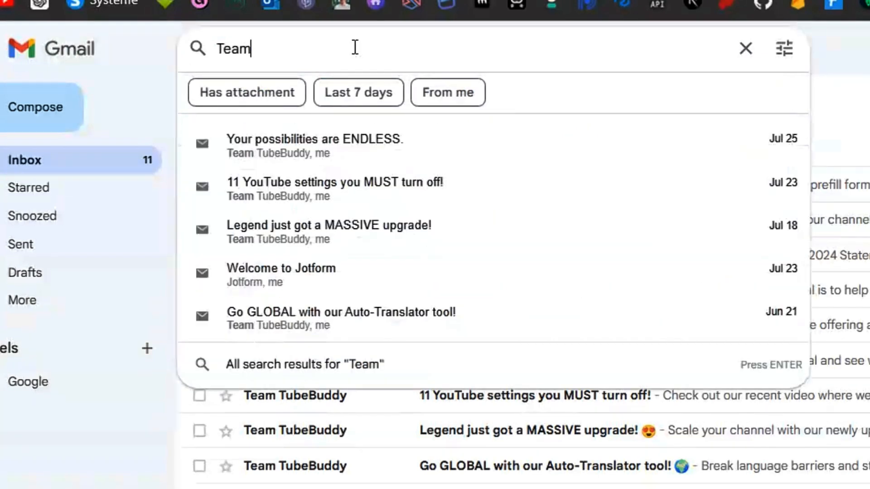